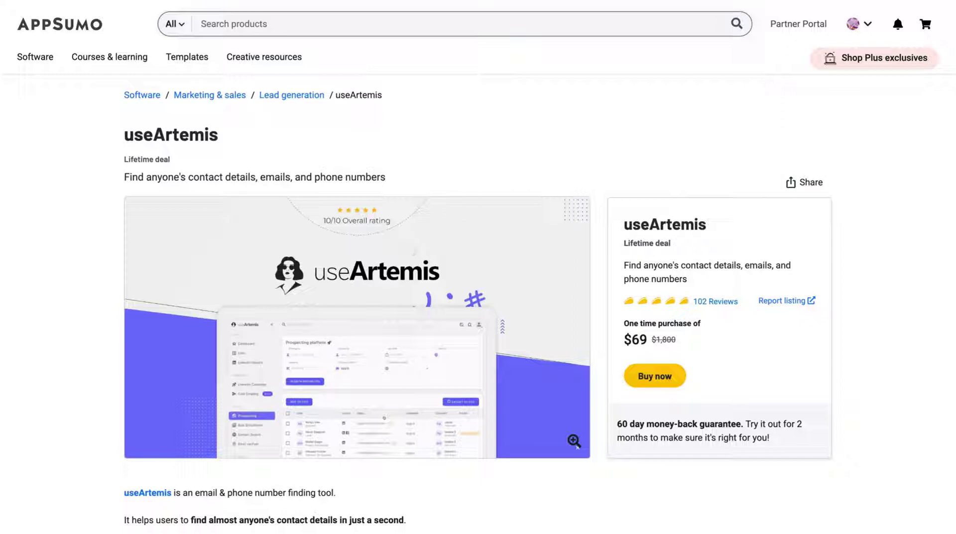
Step: Scroll through the dashboard's welcome and getting-started cards
scroll(478, 299, down, 5)
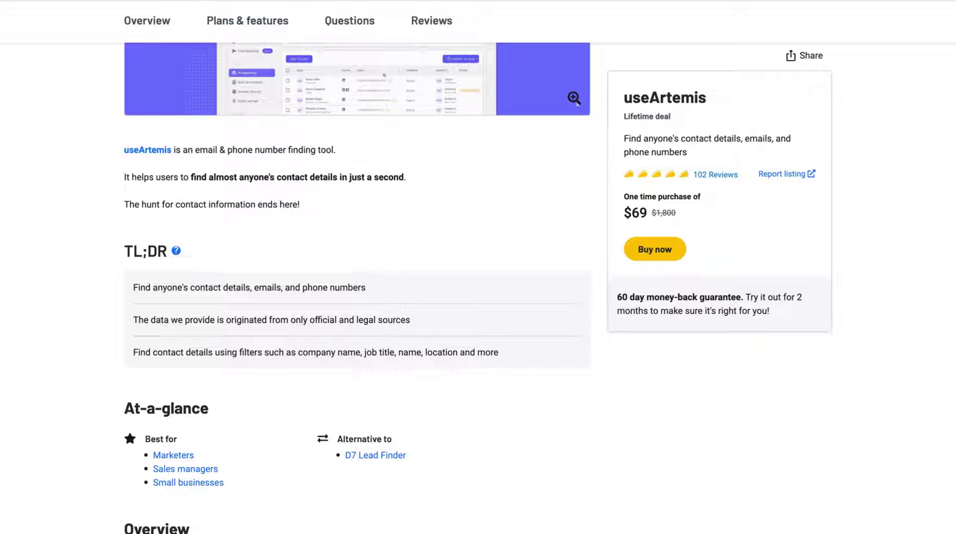
scroll(478, 298, up, 2)
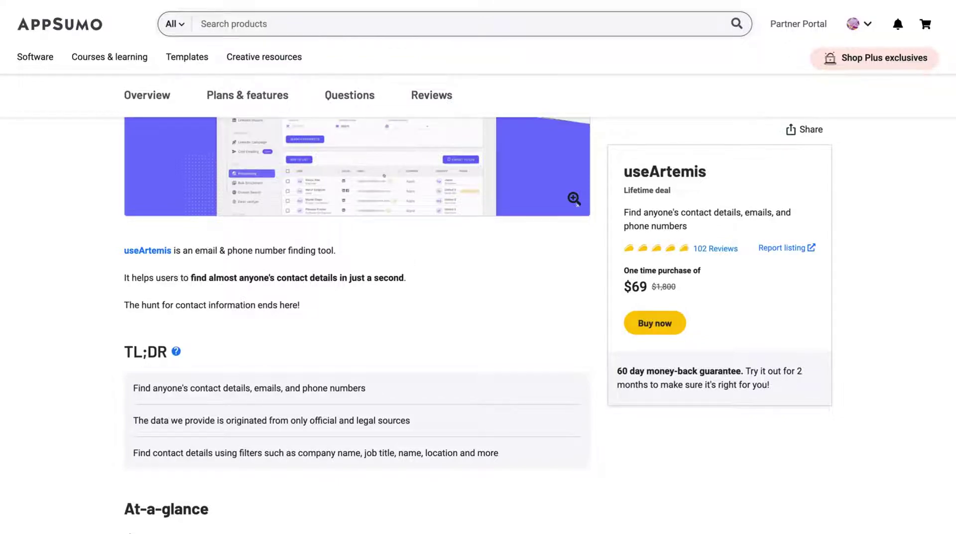
scroll(478, 299, down, 4)
scroll(478, 299, down, 8)
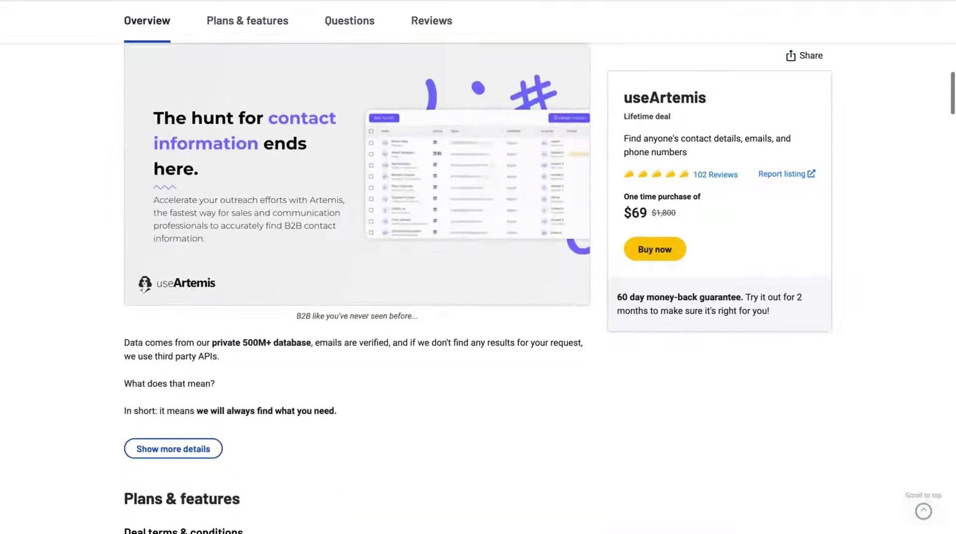
scroll(356, 134, down, 1)
scroll(356, 134, down, 4)
scroll(357, 135, down, 3)
scroll(357, 134, down, 1)
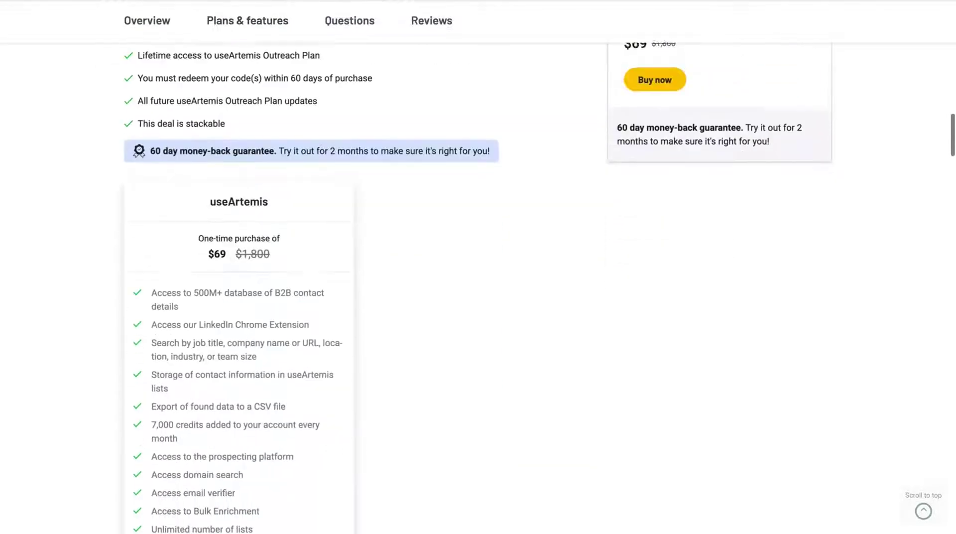
scroll(478, 299, down, 4)
scroll(478, 299, up, 1)
scroll(478, 299, up, 1)
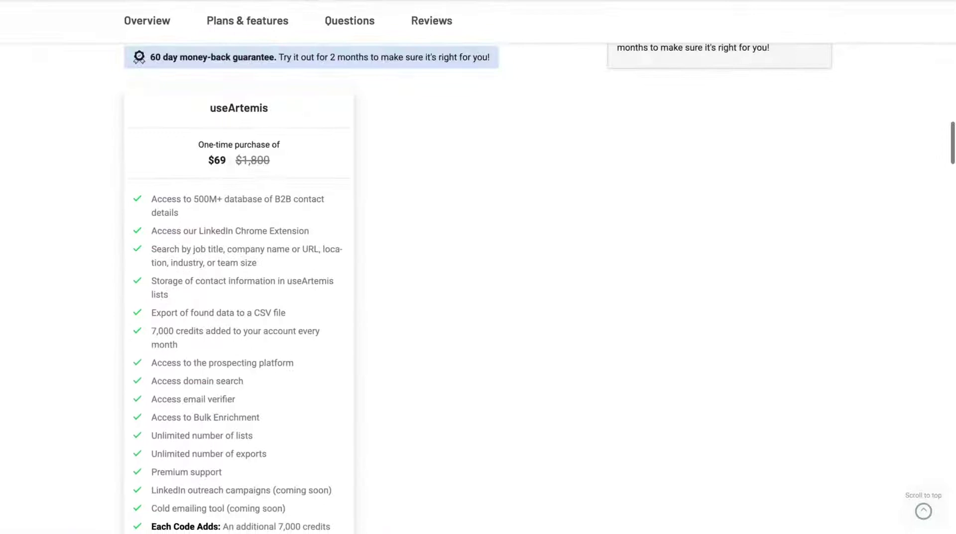
scroll(478, 299, down, 1)
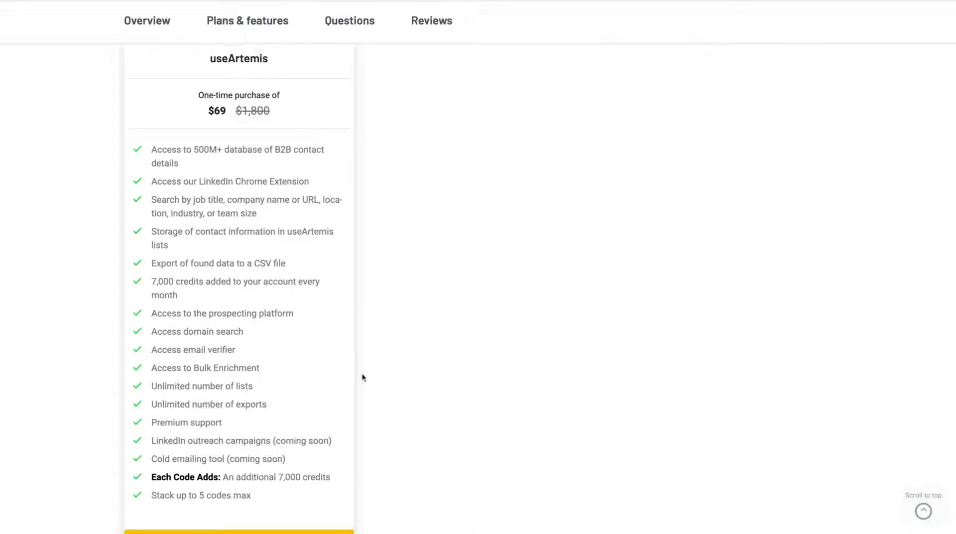
Step: Highlight the 20 remaining free-plan credits in the Credits usage card
scroll(367, 384, down, 4)
scroll(366, 383, up, 10)
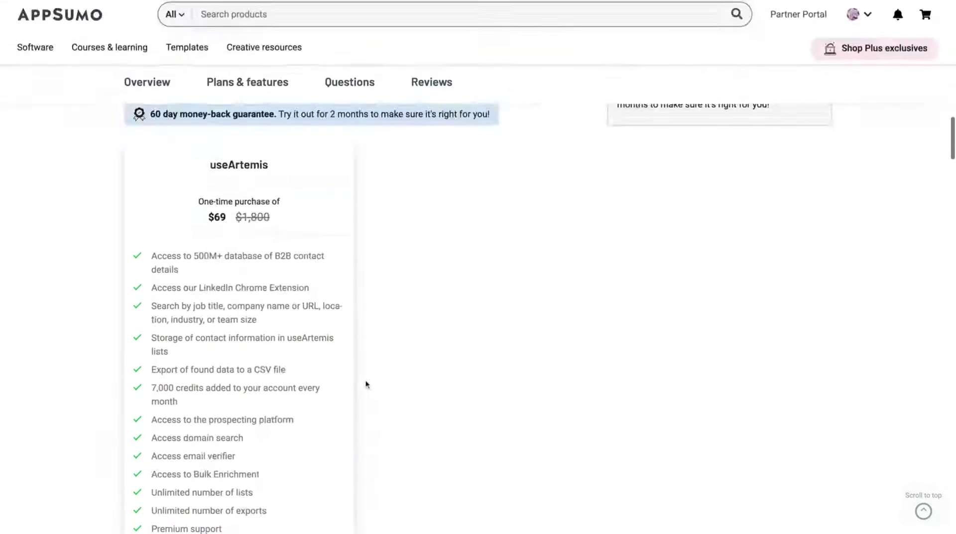
scroll(367, 384, up, 15)
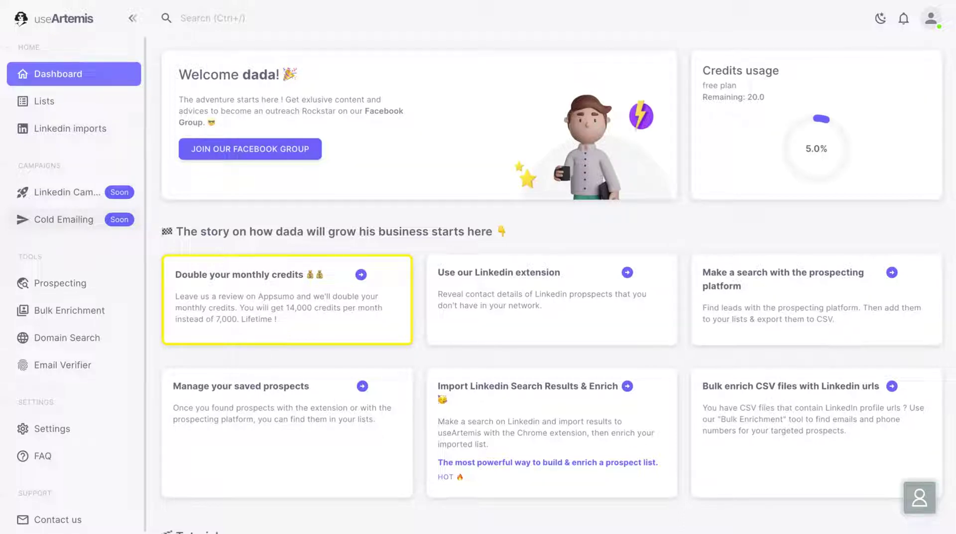
drag(765, 97, 712, 97)
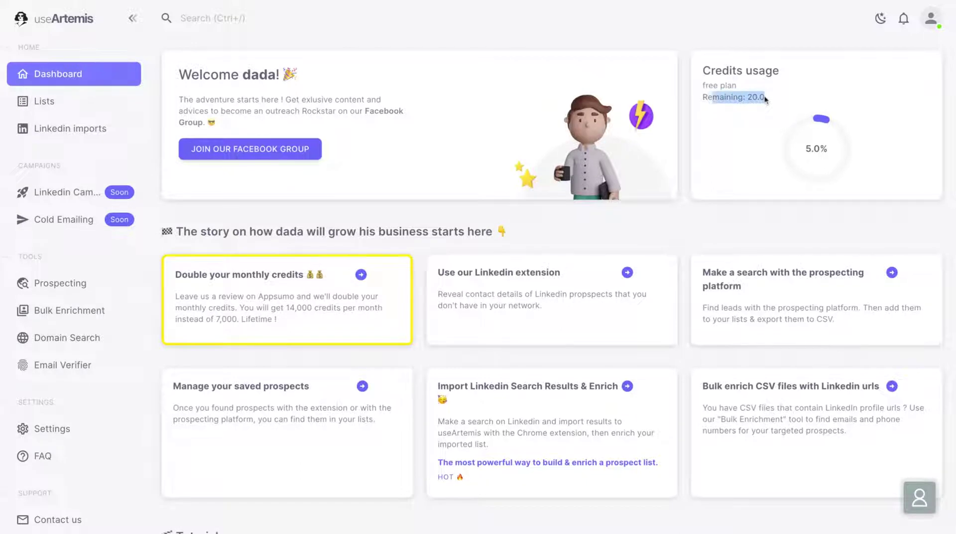
click(491, 171)
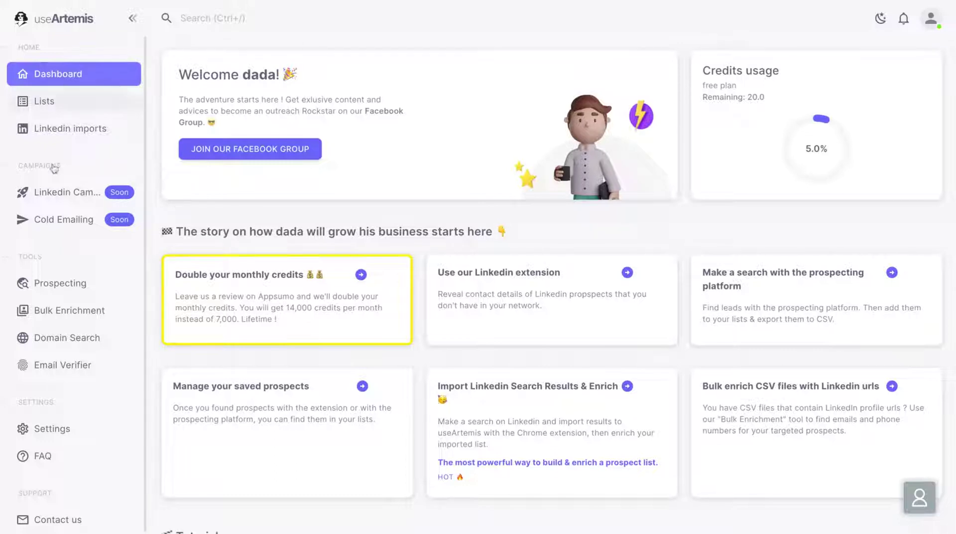
Step: Look over the empty LinkedIn imports list, then the Prospecting platform page
click(57, 128)
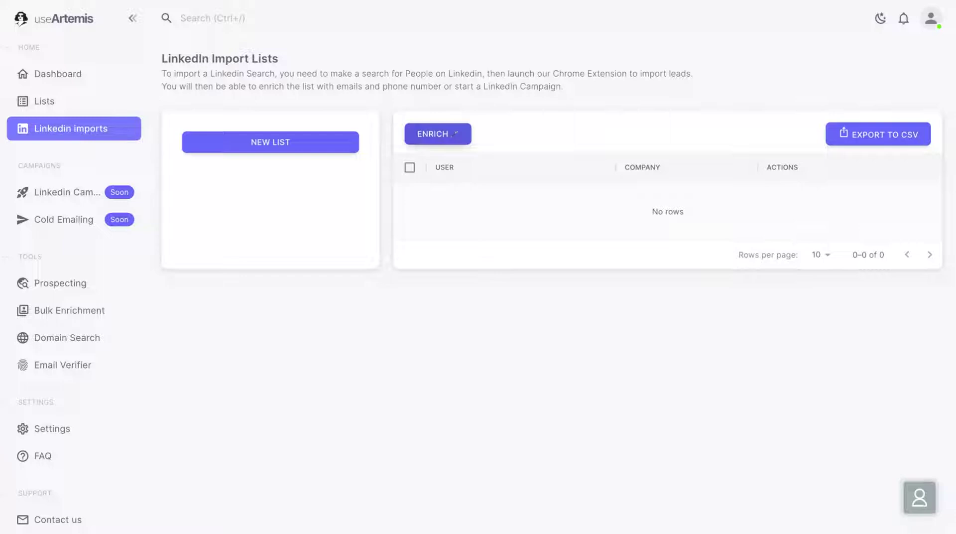
click(76, 288)
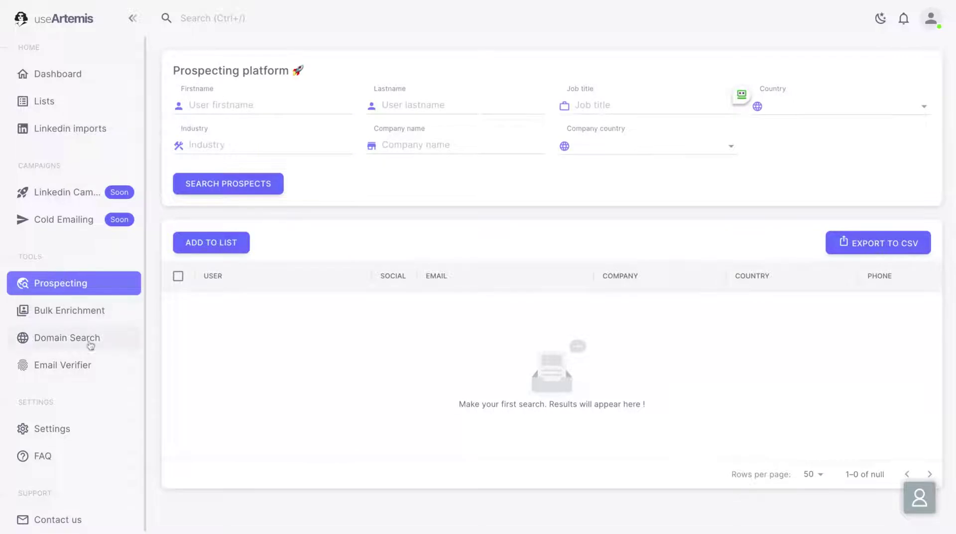
Step: Check a contact's direitonovo.com email address in Email Verifier and get a Valid result
click(82, 368)
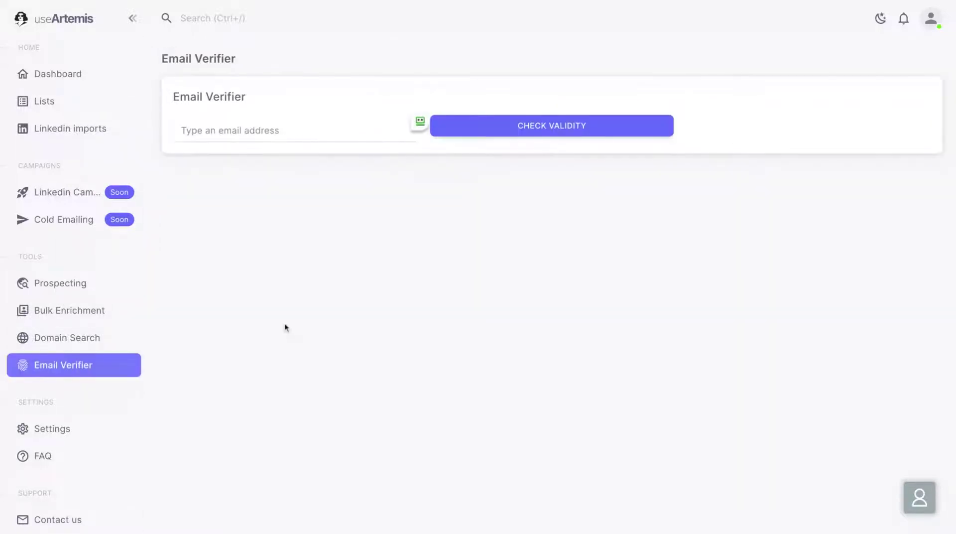
click(282, 135)
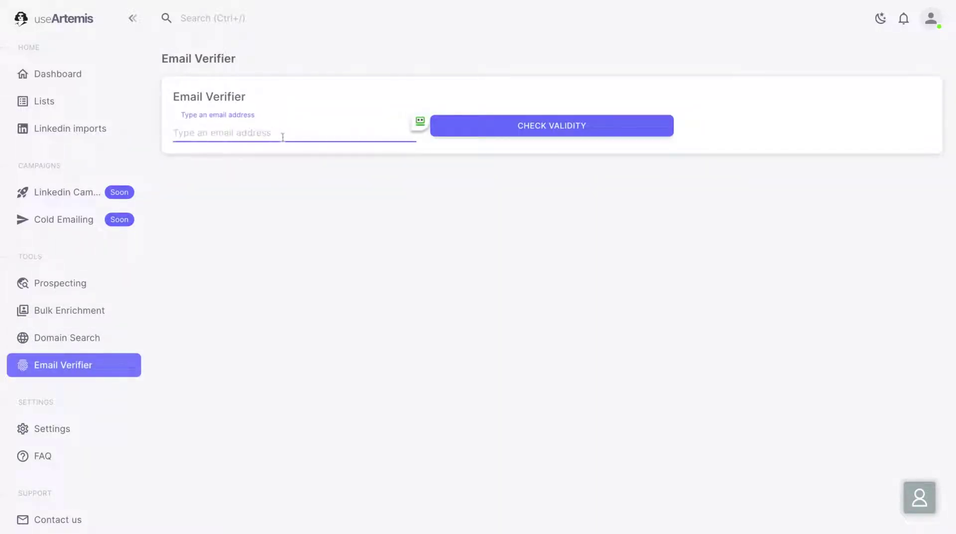
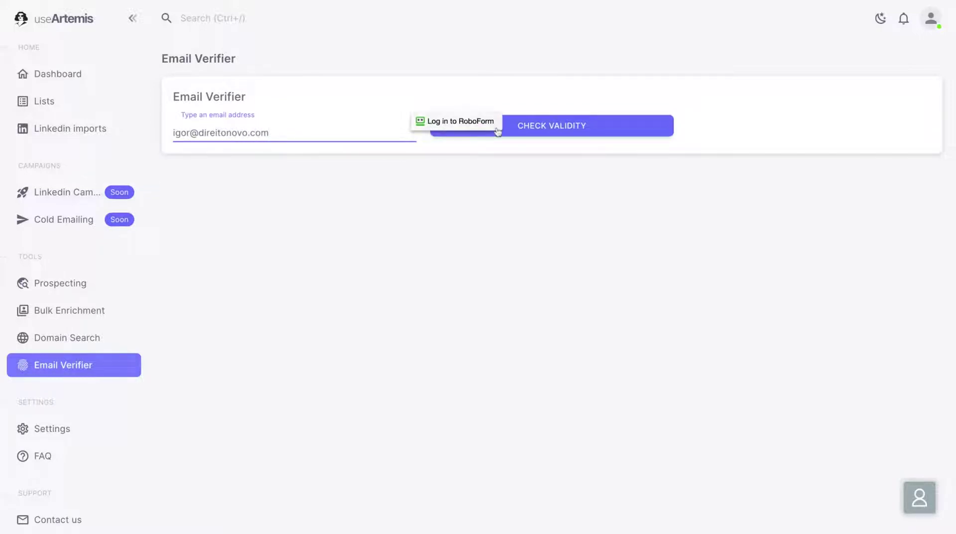
click(537, 129)
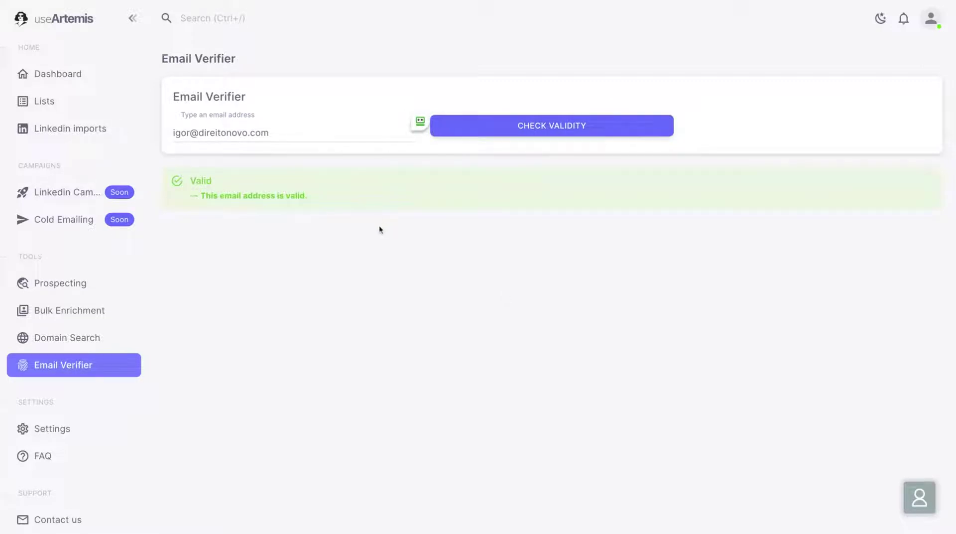
click(75, 82)
click(67, 337)
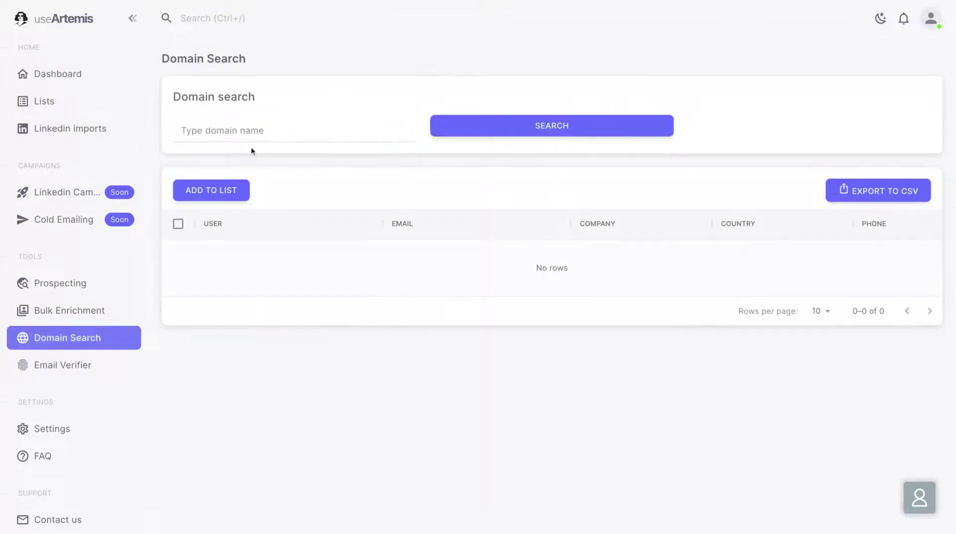
click(256, 134)
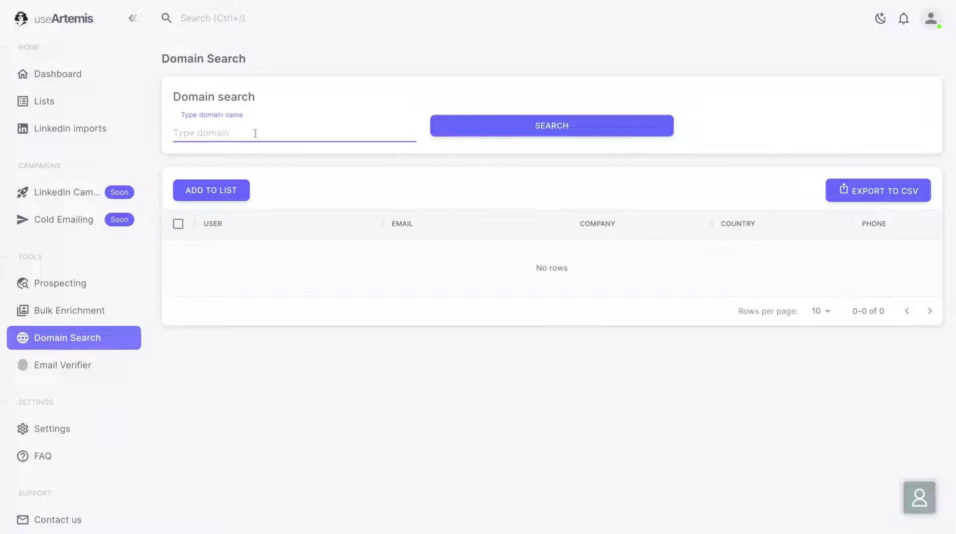
text(https:)
text(//direitonovo.com)
click(542, 135)
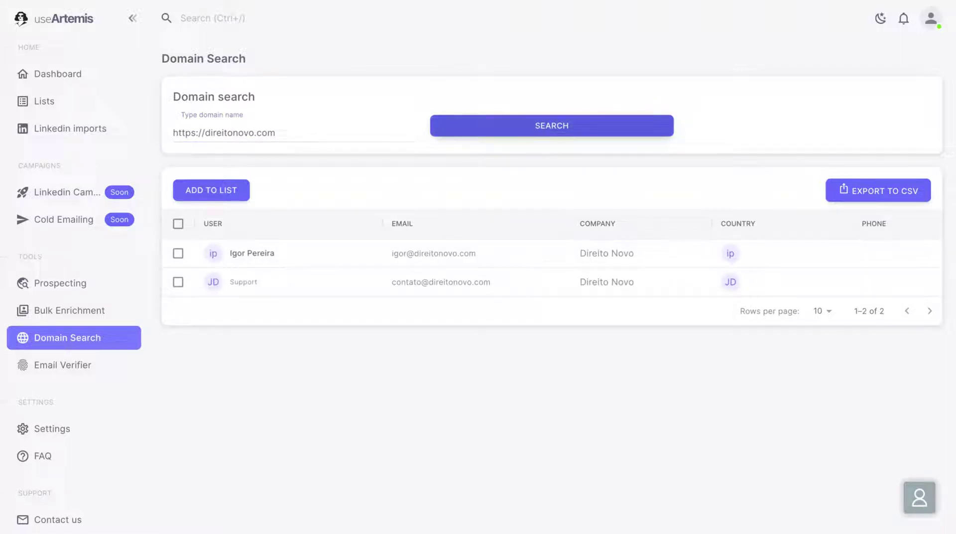
click(179, 282)
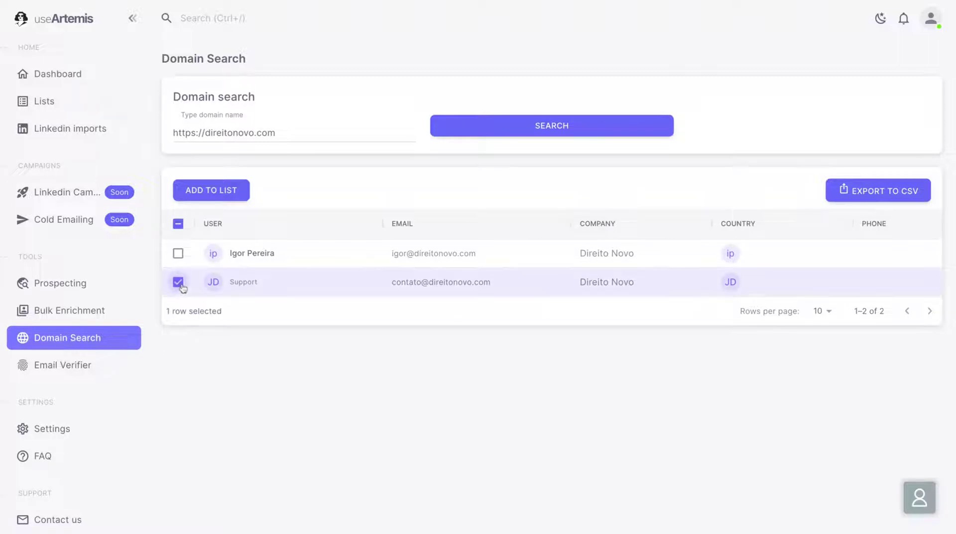
Step: Save the selected contacts into a new list named 'Direito'
click(213, 196)
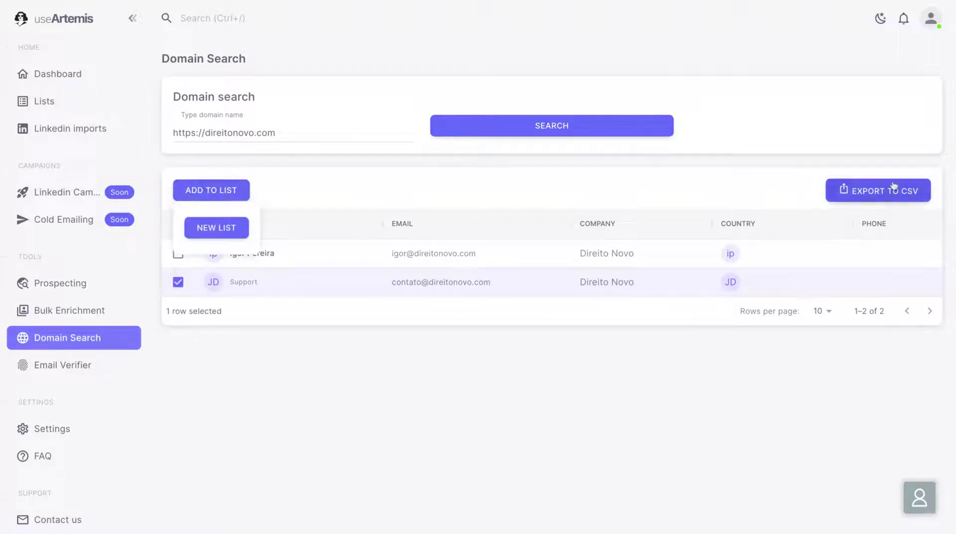
click(216, 228)
double_click(259, 257)
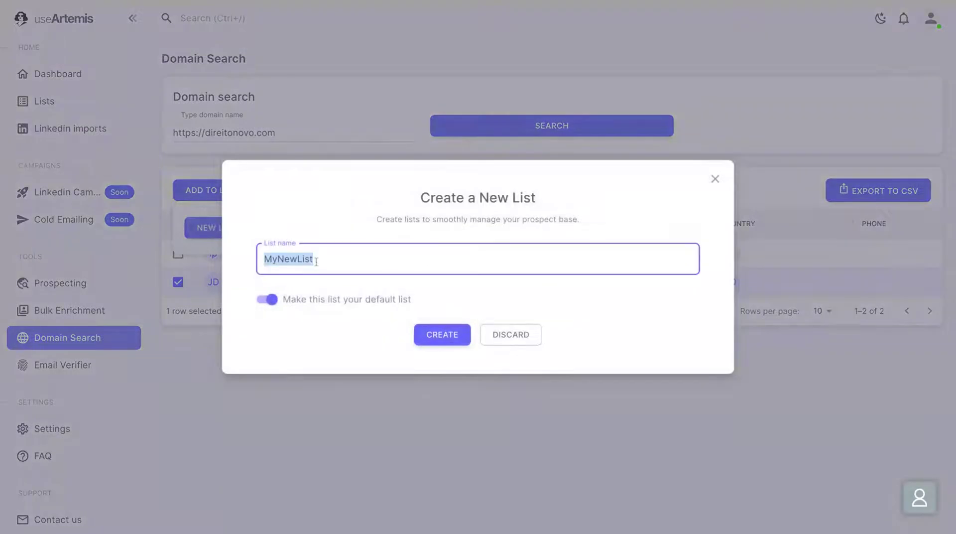
text(Direito)
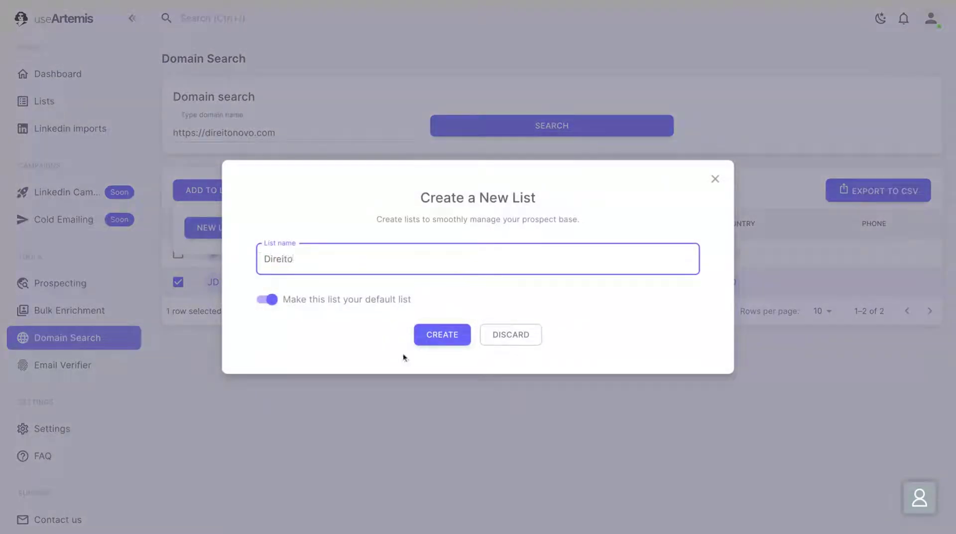
click(433, 334)
Step: Open the Direito list and select both of its prospects
click(201, 176)
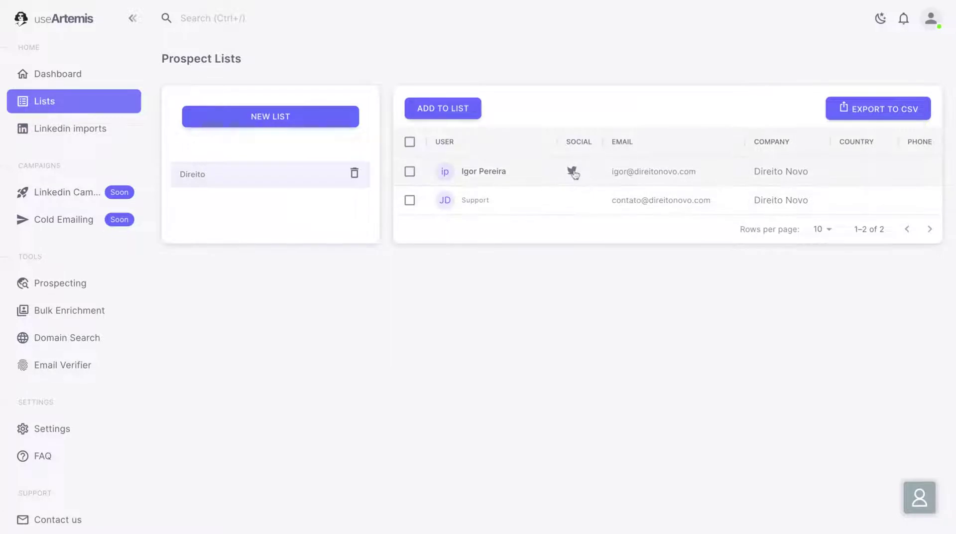
click(410, 142)
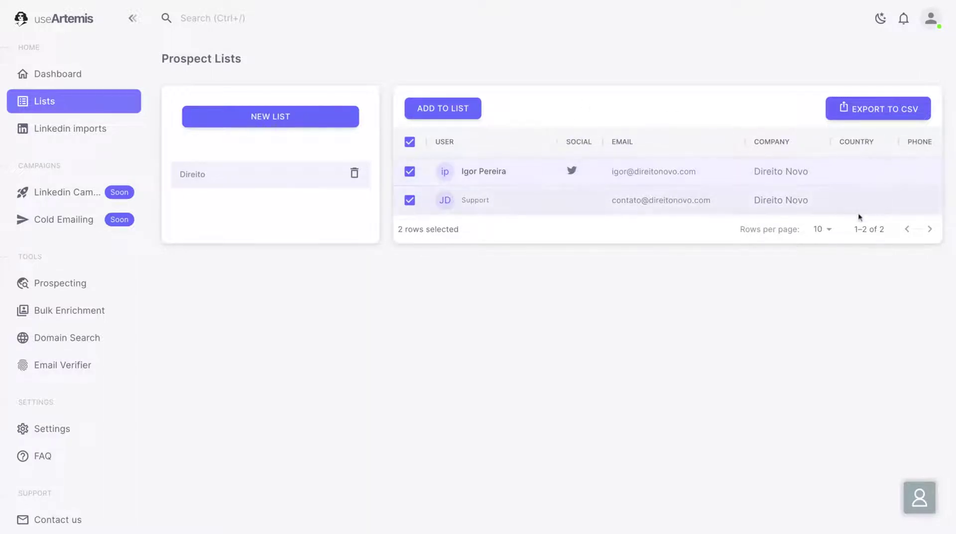
scroll(732, 178, right, 2)
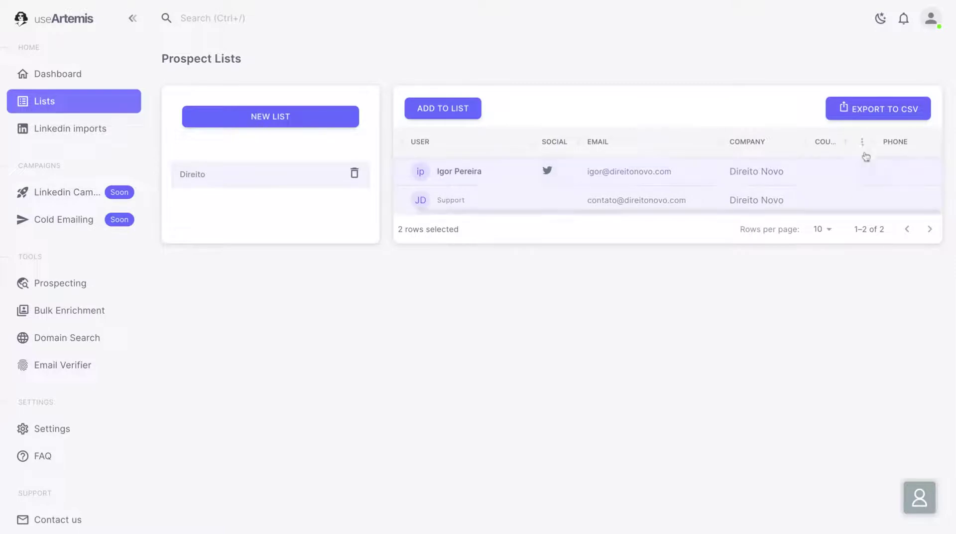
scroll(599, 188, left, 2)
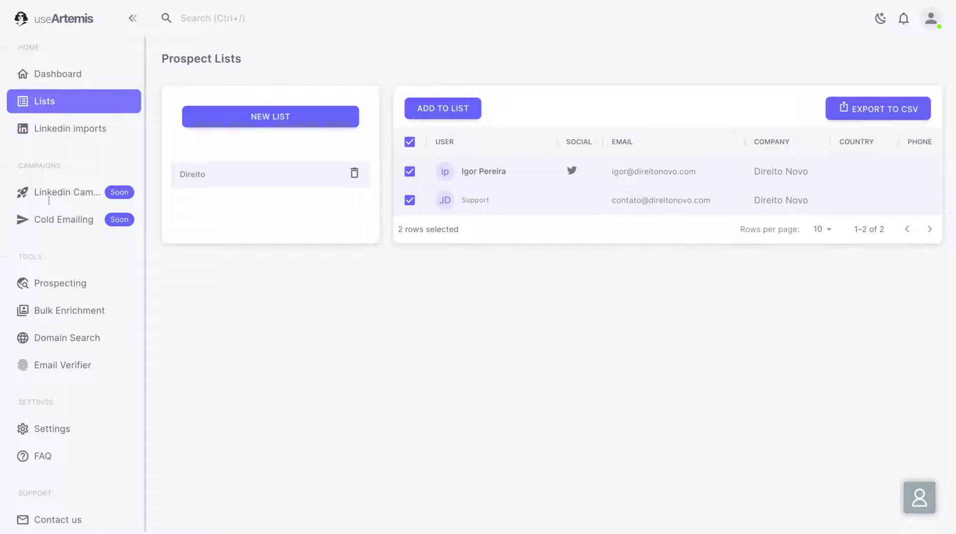
Step: Pass through Domain Search and the Bulk Enrichment CSV upload page to the empty Prospecting form
click(50, 338)
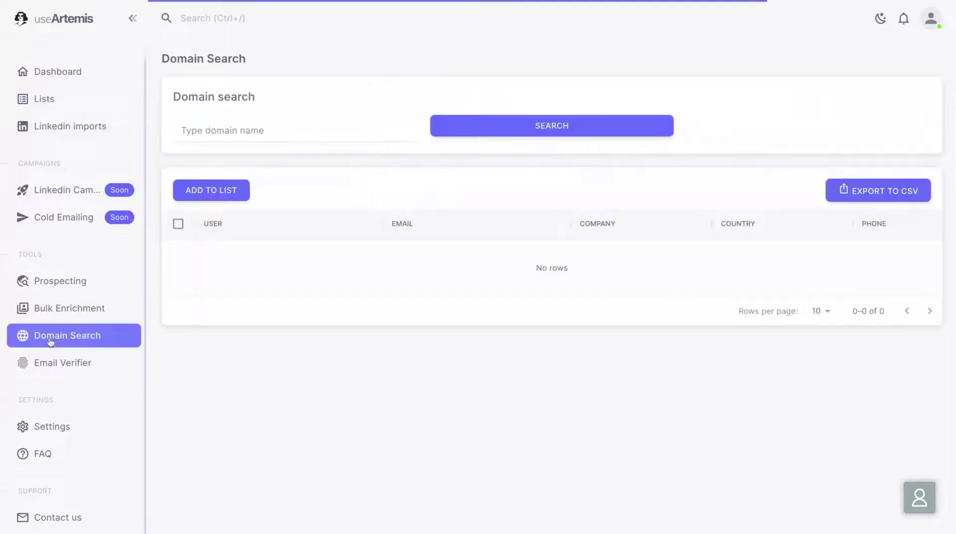
click(63, 311)
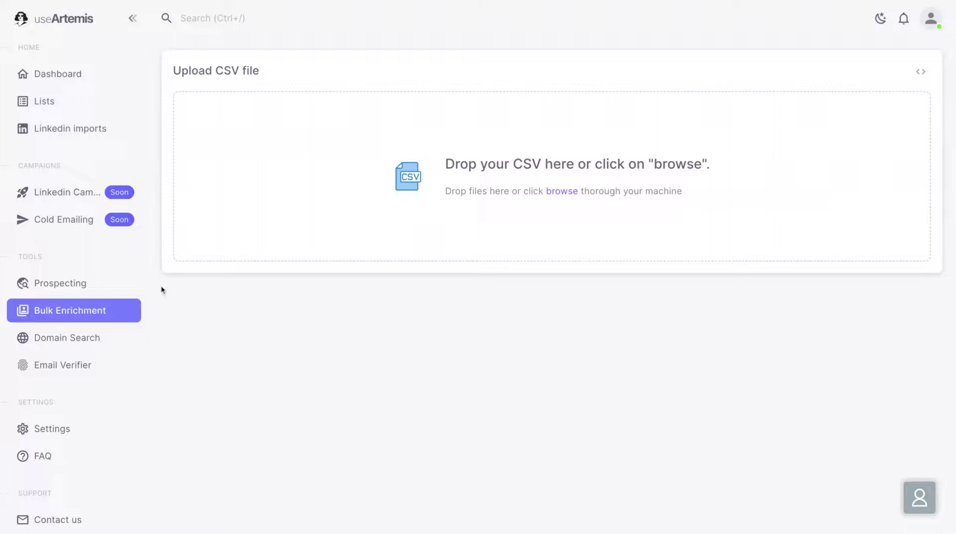
click(59, 283)
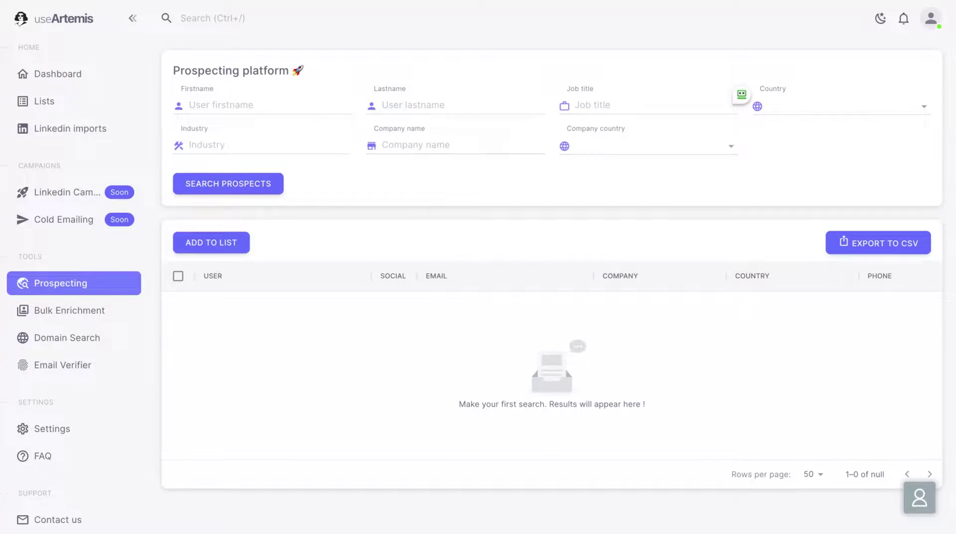
Step: Enter the prospect's first and last name in the Prospecting search form
click(82, 72)
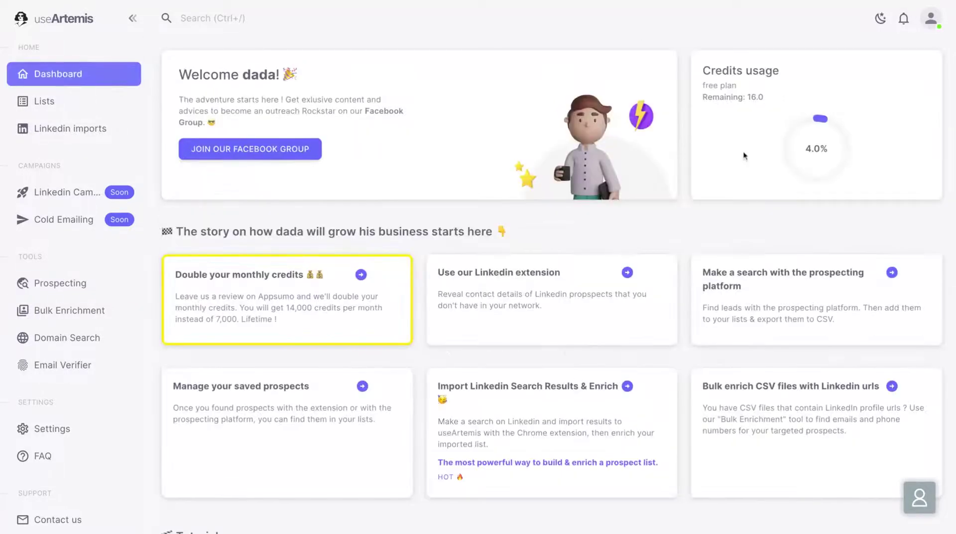
click(64, 282)
click(245, 146)
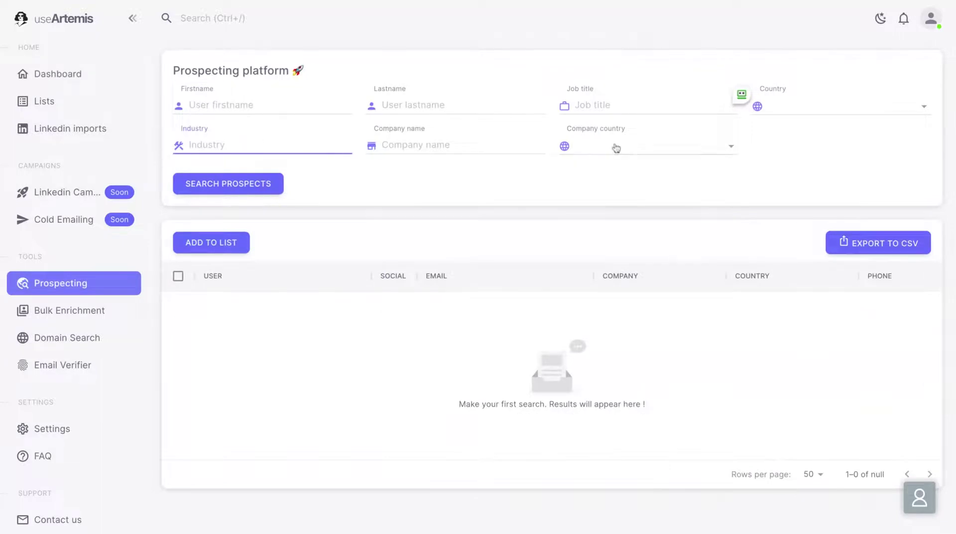
click(279, 102)
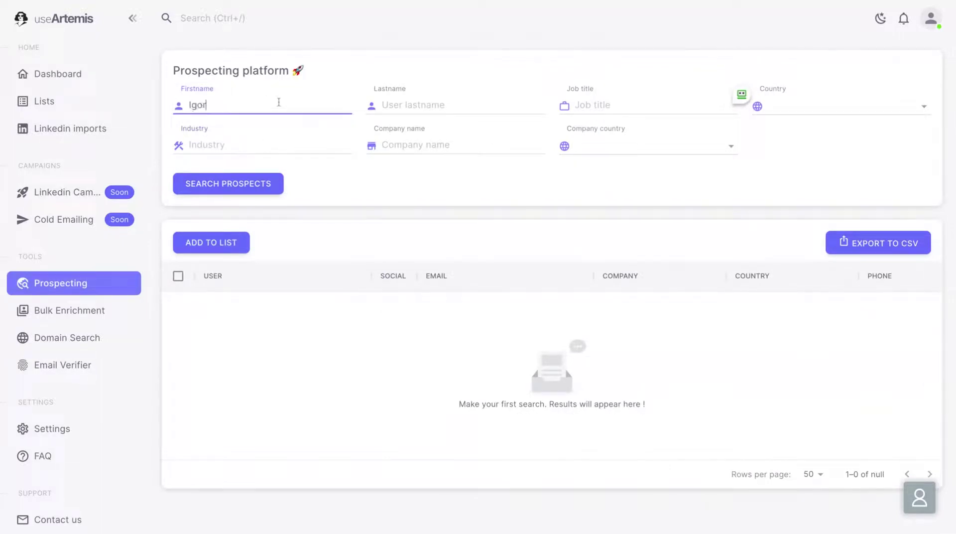
click(400, 103)
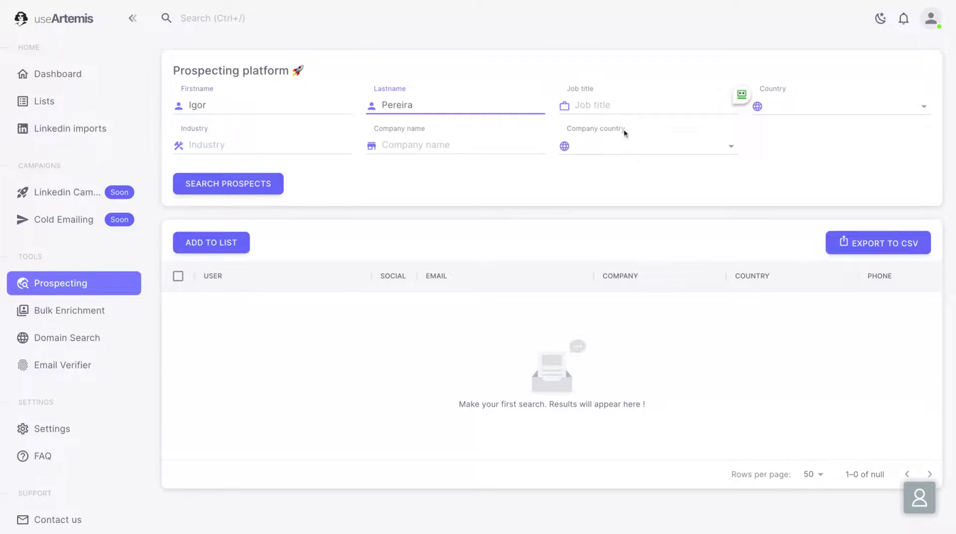
Step: Set the country filter to Brazil and run the prospect search
click(841, 106)
scroll(809, 226, down, 2)
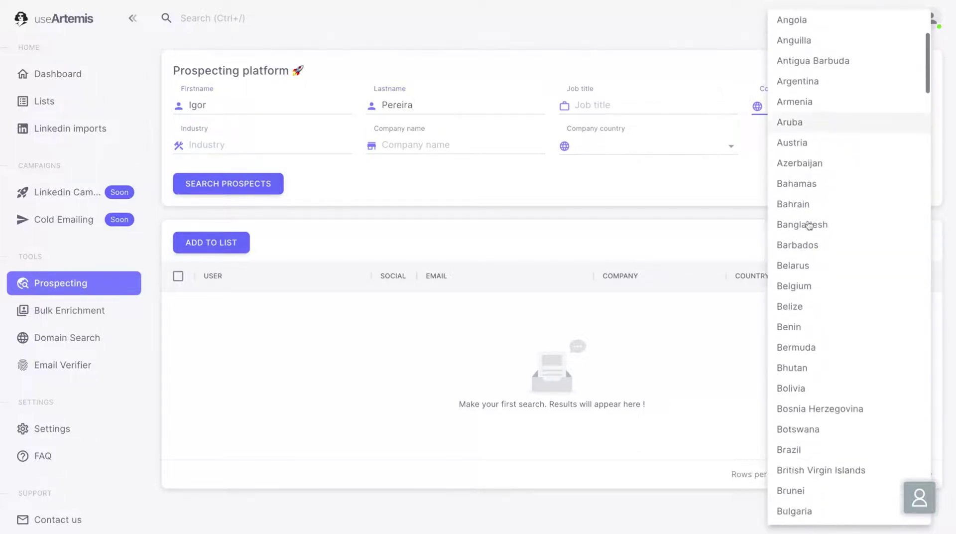
scroll(809, 249, down, 4)
click(796, 271)
click(227, 184)
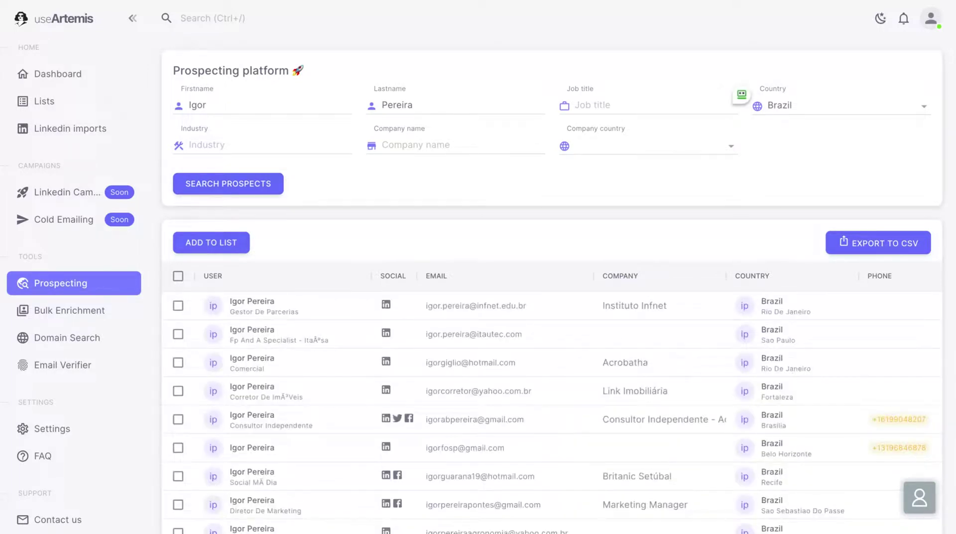
scroll(479, 215, down, 3)
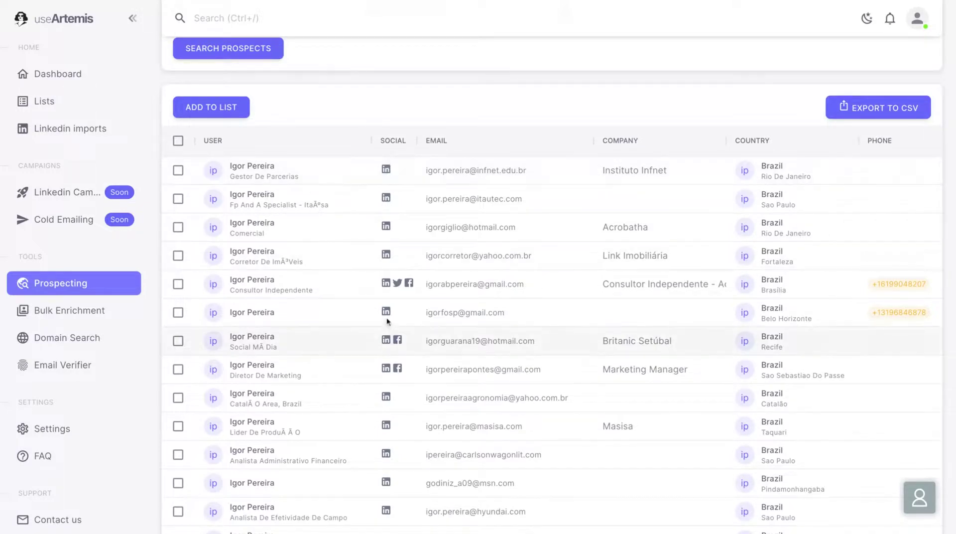
scroll(349, 249, down, 12)
scroll(322, 304, down, 5)
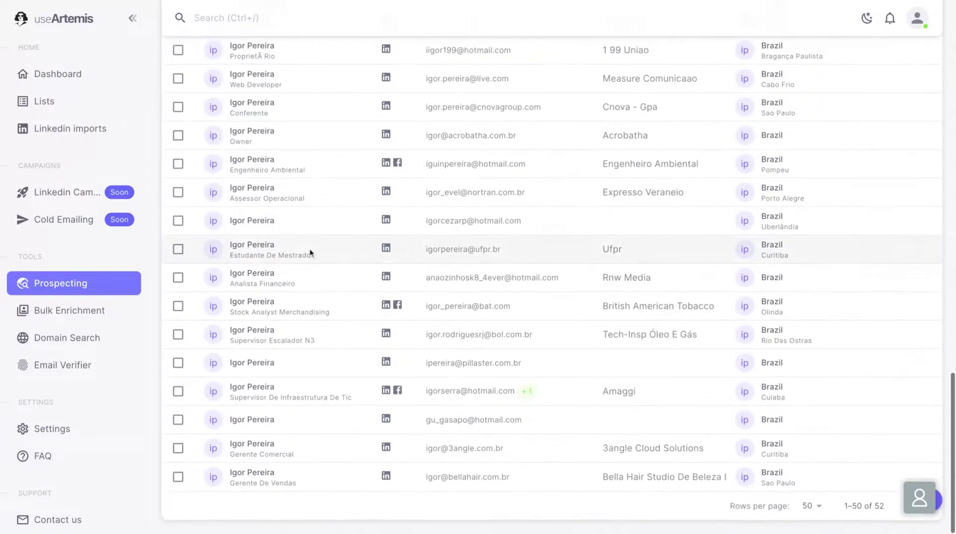
scroll(397, 305, up, 15)
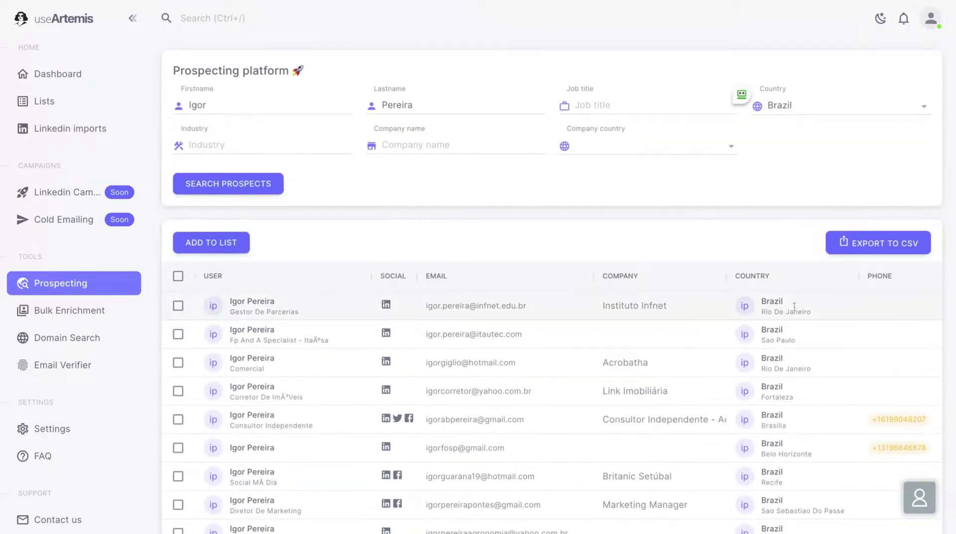
scroll(777, 319, down, 2)
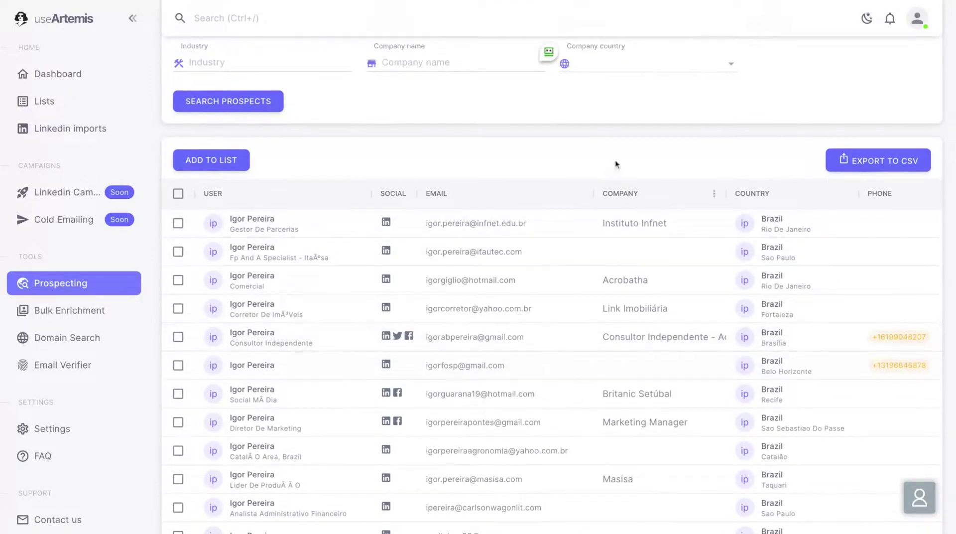
scroll(596, 366, down, 2)
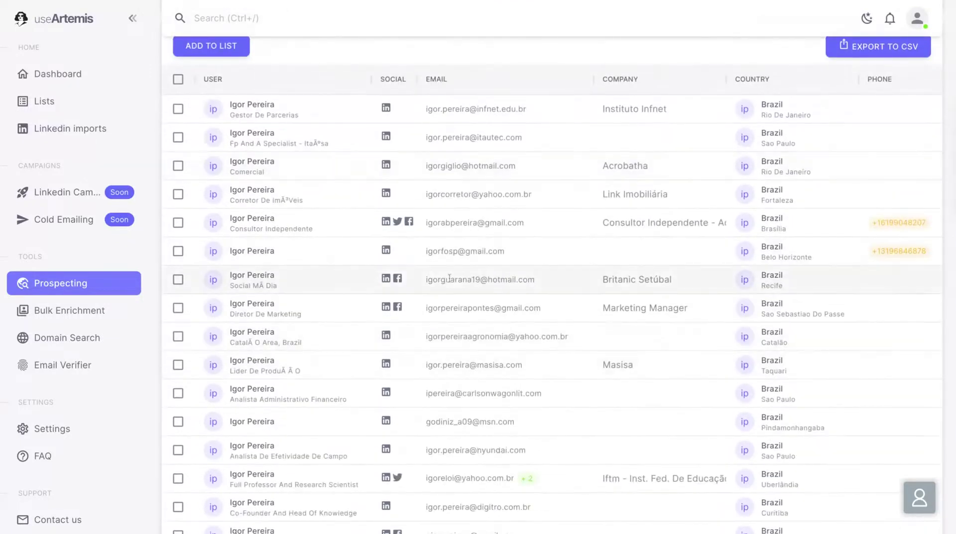
scroll(449, 278, down, 3)
scroll(449, 278, down, 2)
scroll(282, 260, down, 7)
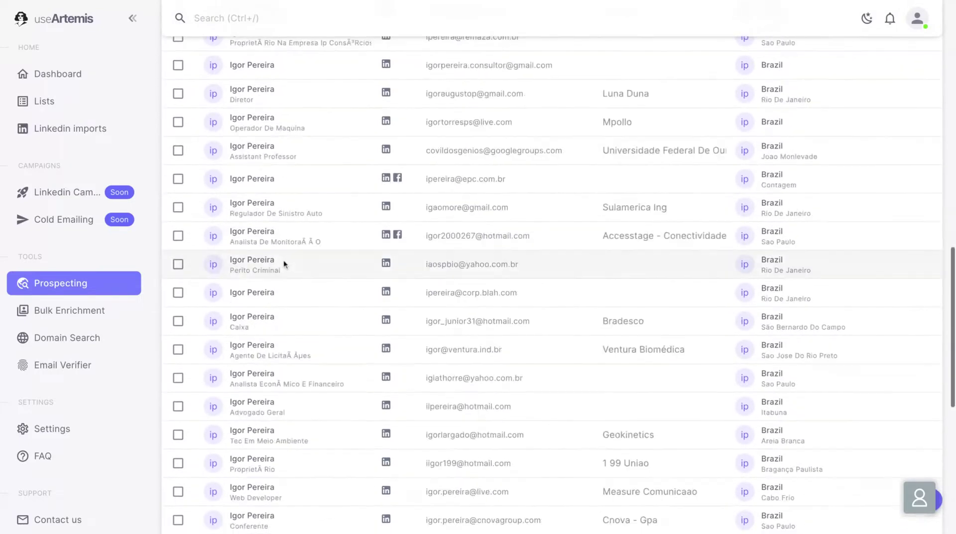
scroll(283, 260, down, 7)
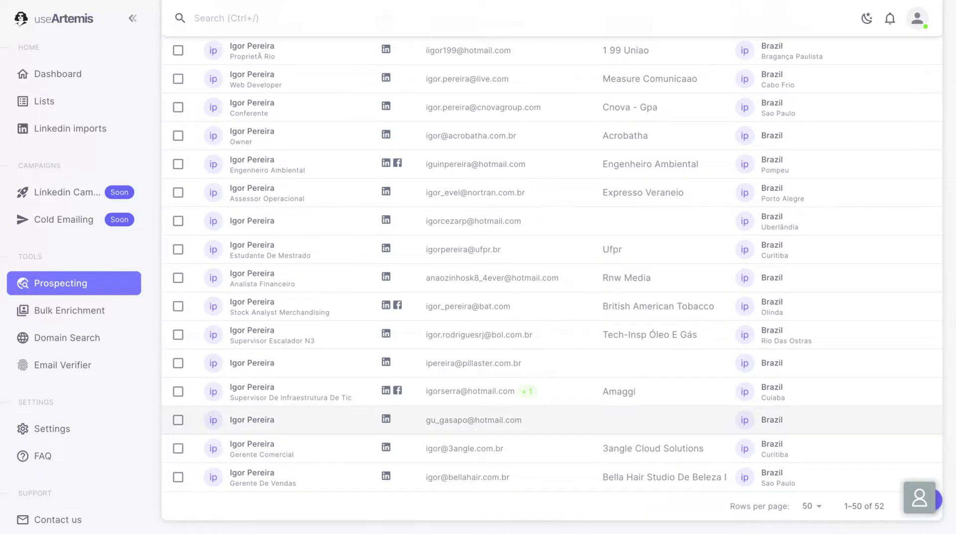
scroll(548, 428, up, 10)
scroll(548, 428, up, 2)
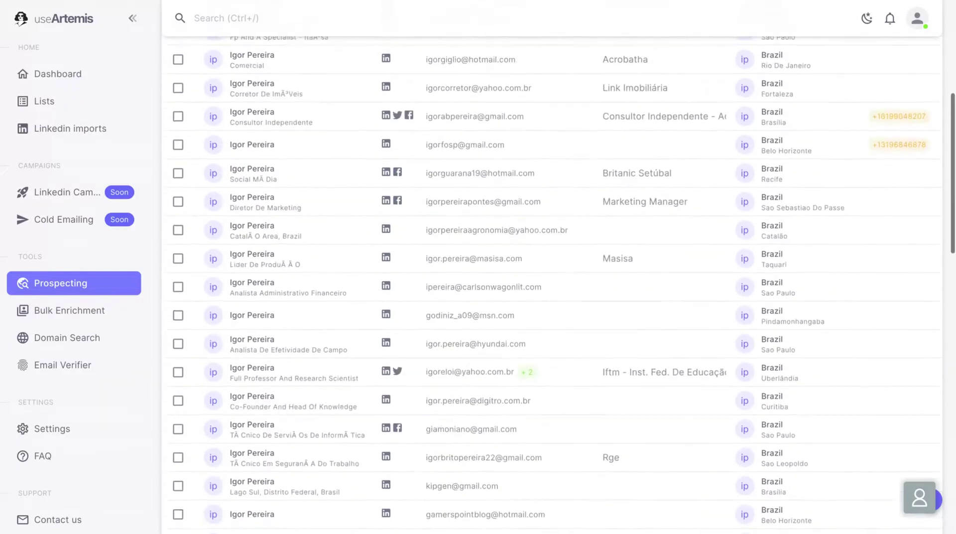
scroll(548, 428, up, 6)
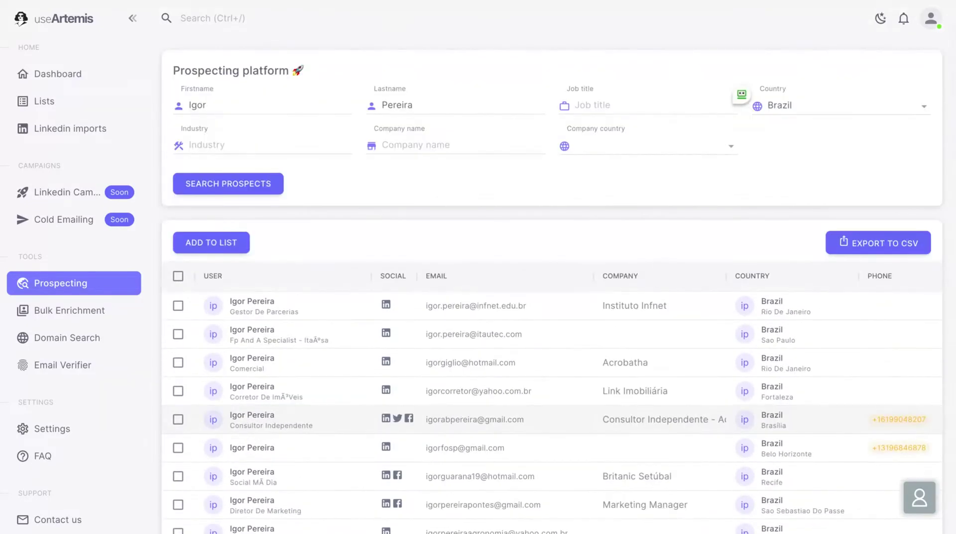